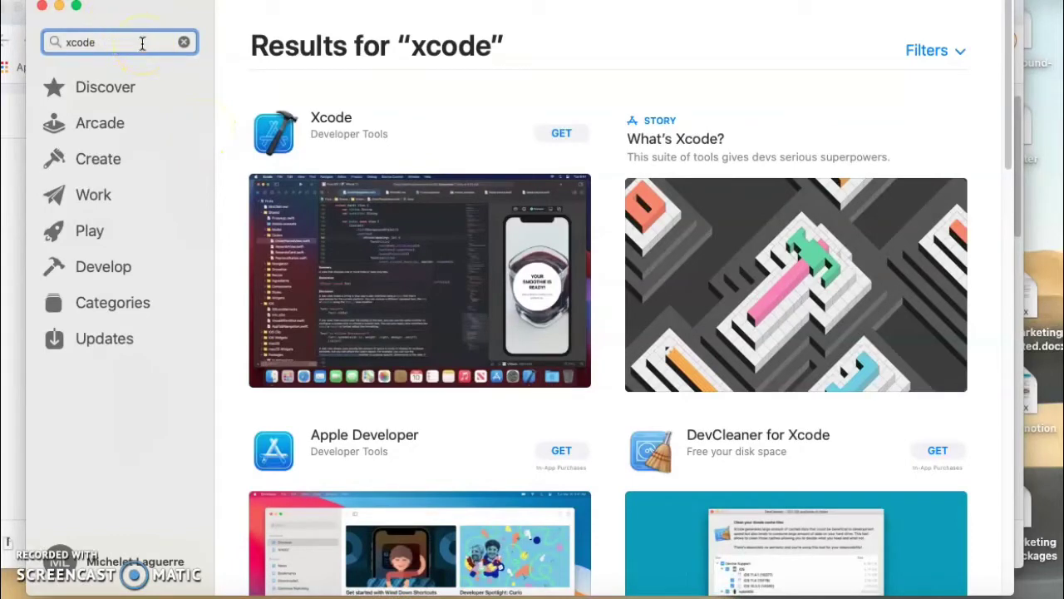
Step: Try to install Xcode from the App Store search results
{"action": "left_click", "coordinate": [565, 135]}
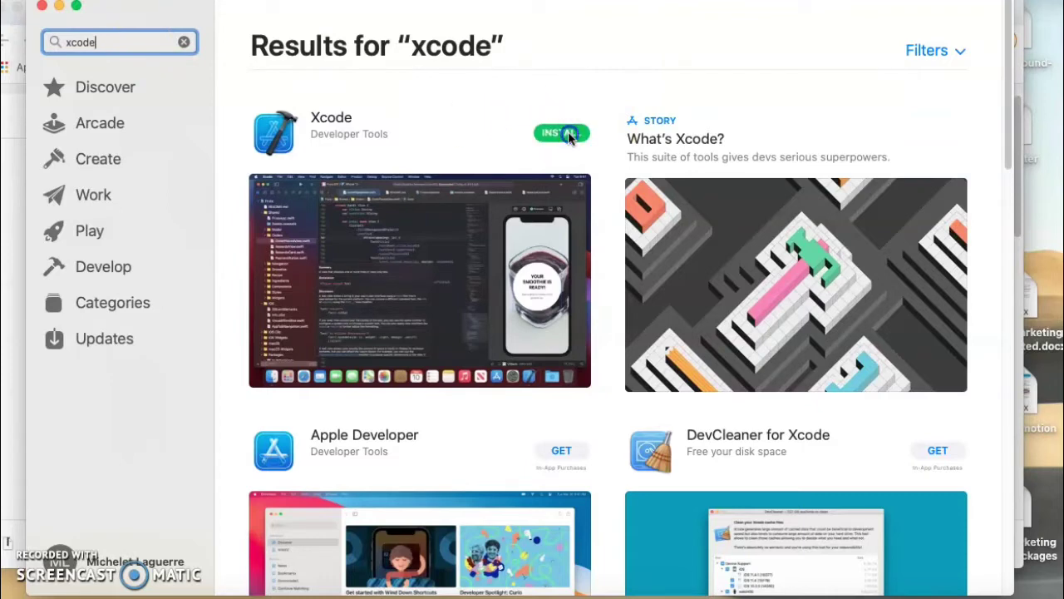
{"action": "left_click", "coordinate": [568, 135]}
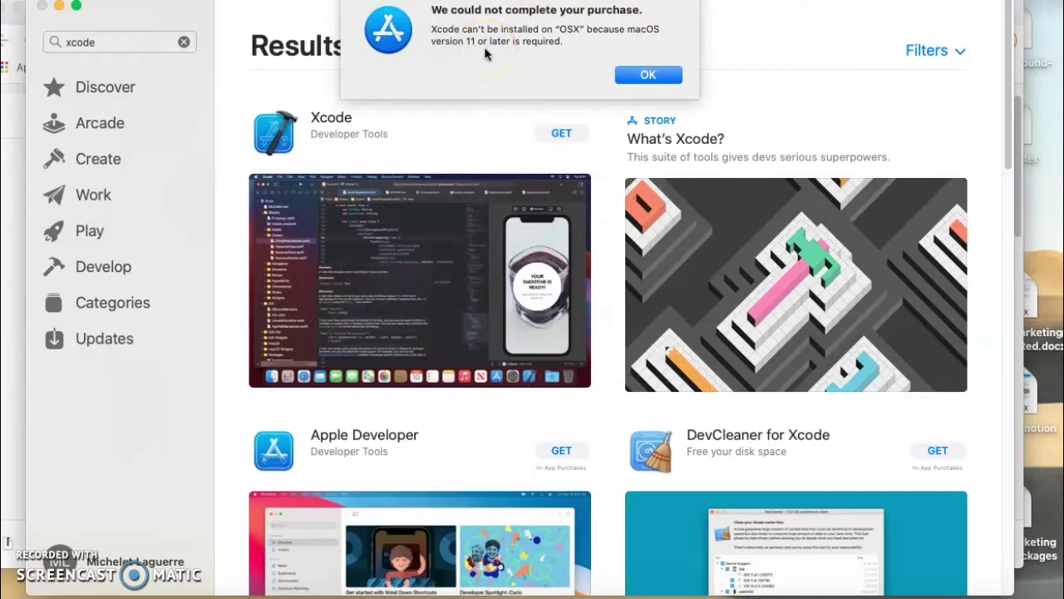
{"action": "left_click", "coordinate": [464, 59]}
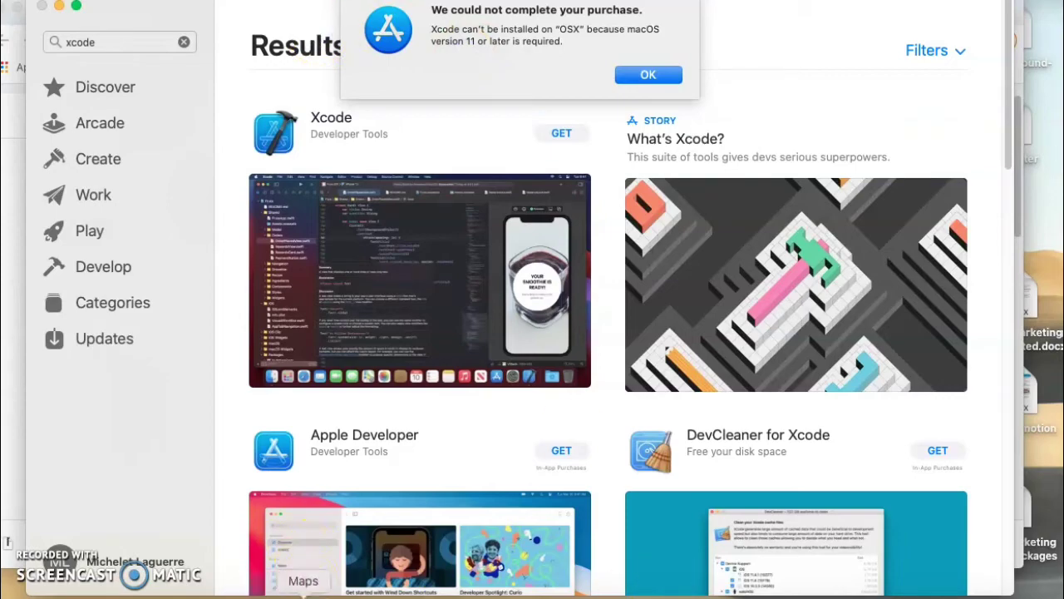
Step: Switch to Chrome and search Google for "developer apple"
{"action": "left_click", "coordinate": [145, 590]}
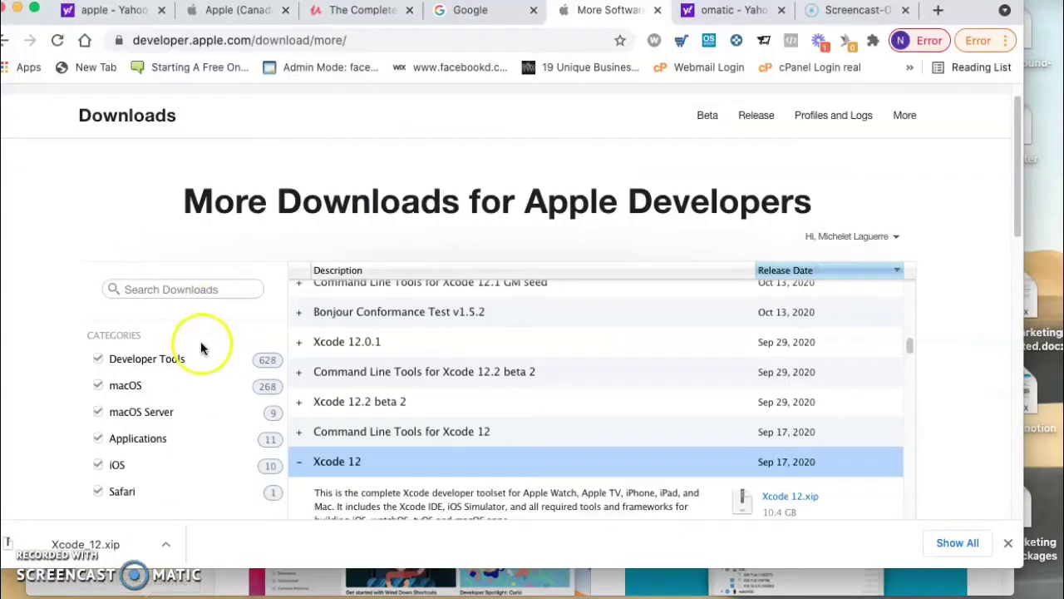
{"action": "left_click", "coordinate": [470, 10]}
{"action": "left_click", "coordinate": [321, 261]}
{"action": "type", "text": "del"}
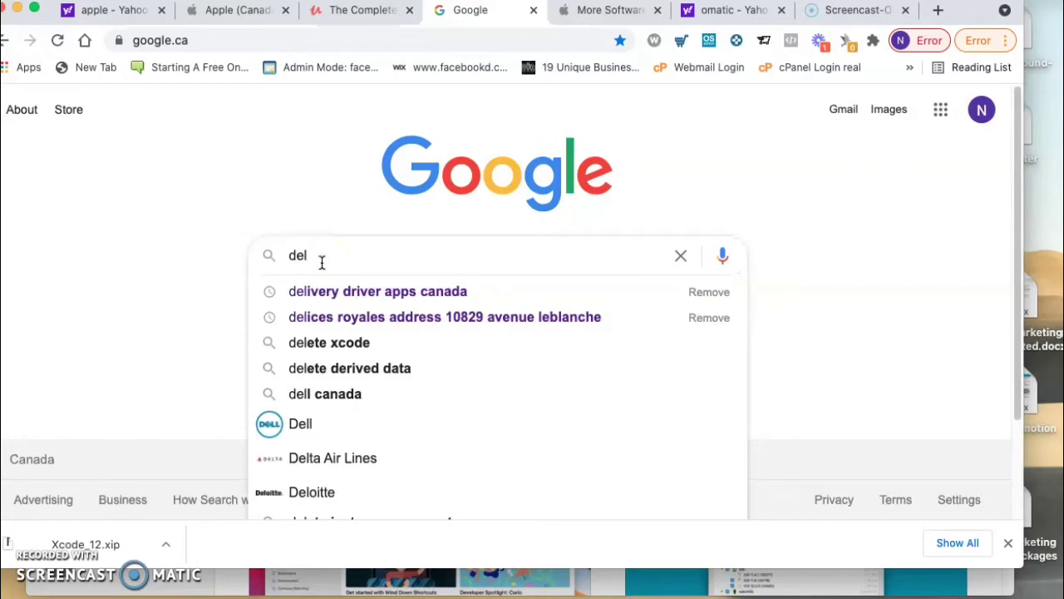
{"action": "key", "text": "BackSpace"}
{"action": "type", "text": "velopp"}
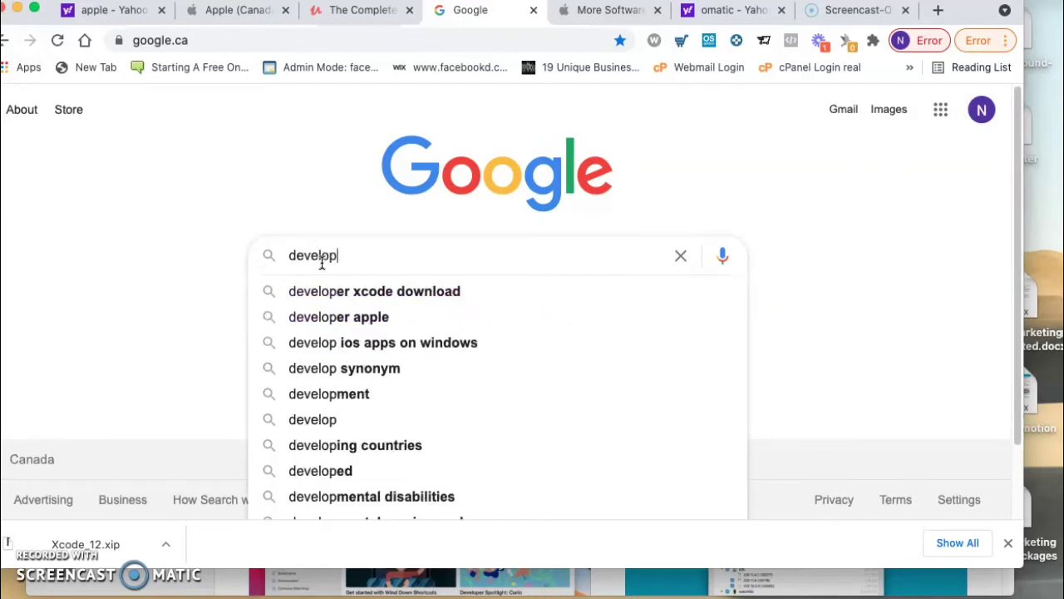
{"action": "key", "text": "BackSpace"}
{"action": "type", "text": "er"}
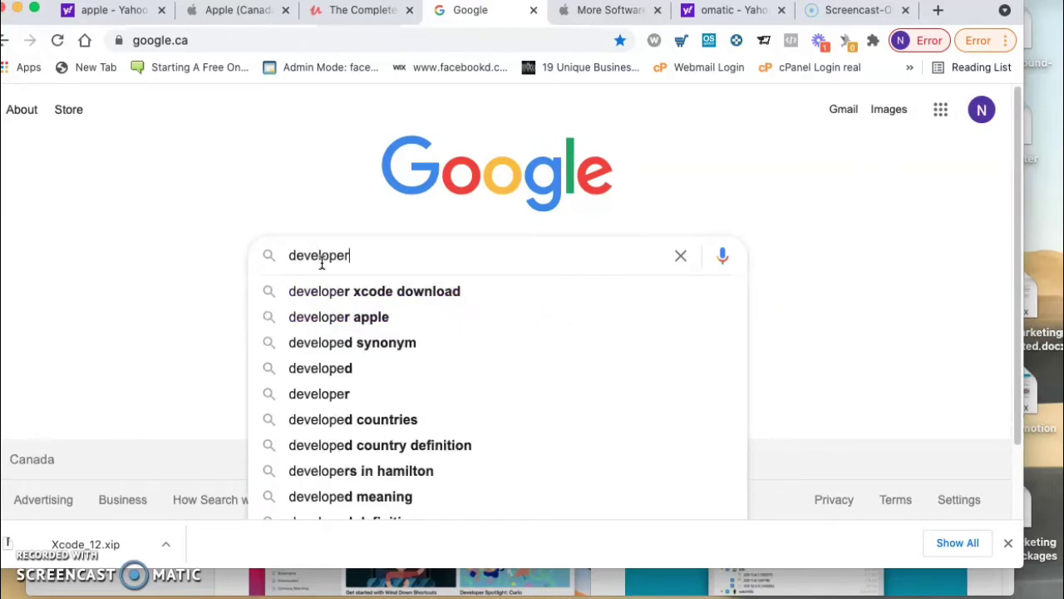
{"action": "left_click", "coordinate": [345, 320]}
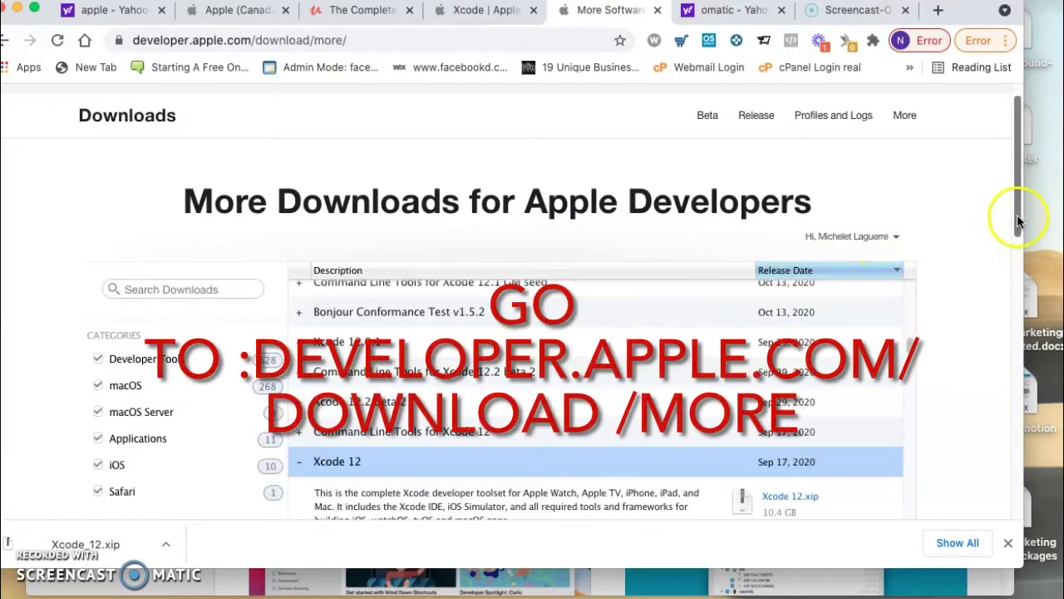
Step: Browse the More Downloads for Apple Developers list around the Xcode 12 and Xcode 11.7 releases
{"action": "left_click_drag", "start_coordinate": [1015, 237], "coordinate": [1016, 212]}
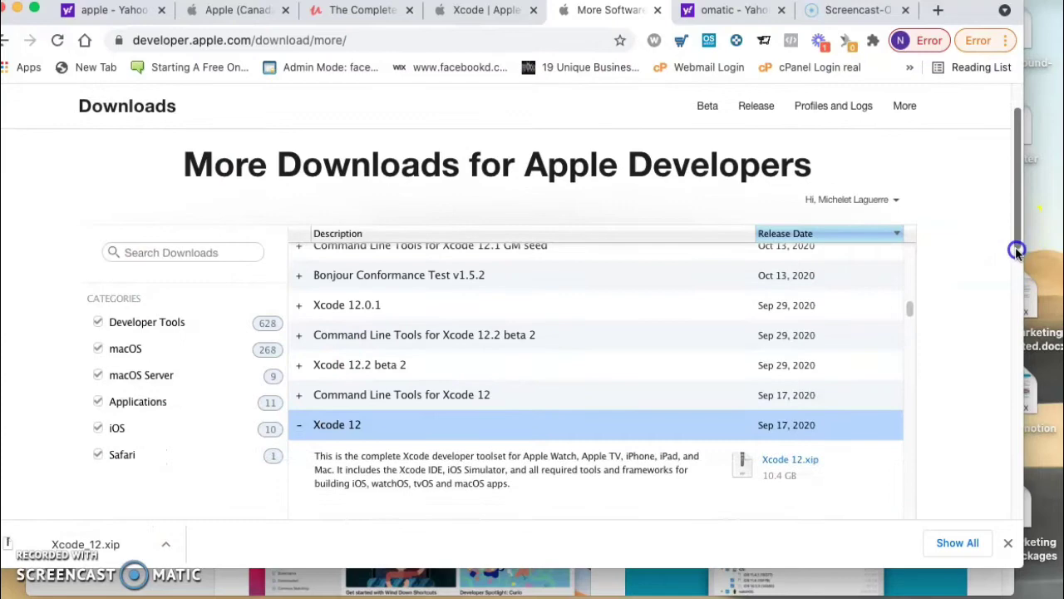
{"action": "scroll", "coordinate": [1017, 260], "scroll_direction": "down", "scroll_amount": 3}
{"action": "left_click", "coordinate": [909, 257]}
{"action": "left_click", "coordinate": [910, 257]}
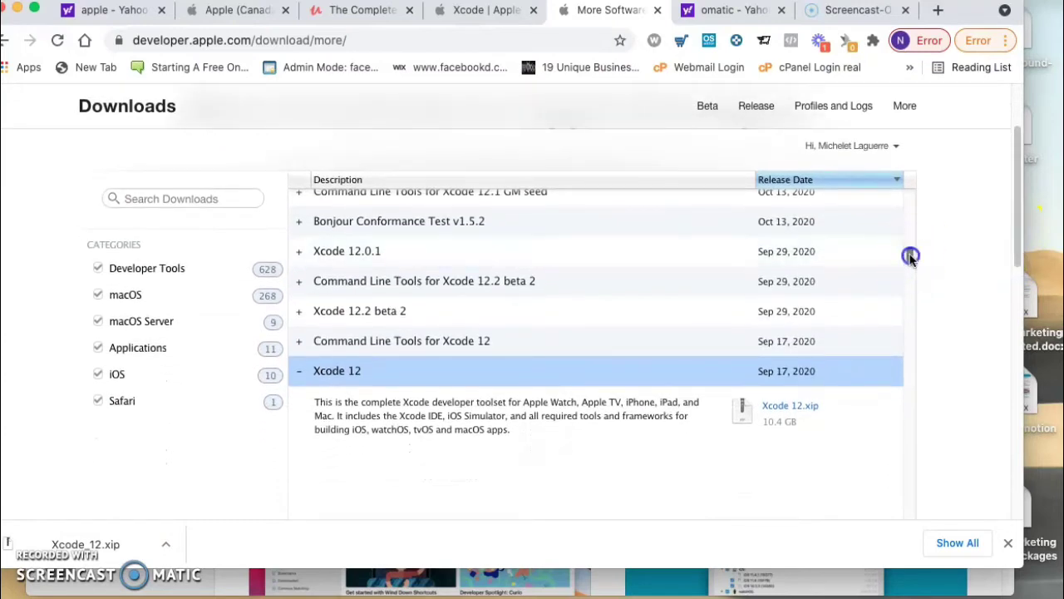
{"action": "mouse_move", "coordinate": [910, 256]}
{"action": "left_mouse_down"}
{"action": "mouse_move", "coordinate": [912, 209]}
{"action": "mouse_move", "coordinate": [912, 302]}
{"action": "mouse_move", "coordinate": [911, 265]}
{"action": "left_mouse_up"}
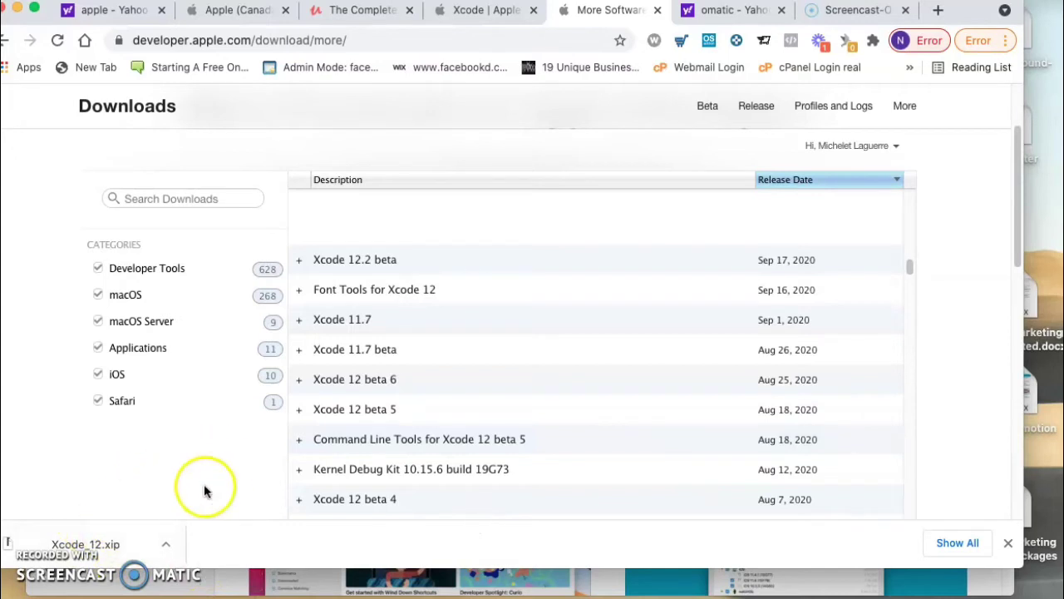
Step: Expand the downloaded Xcode_12.xip archive and launch the extracted Xcode application from the Downloads folder
{"action": "left_click", "coordinate": [77, 545]}
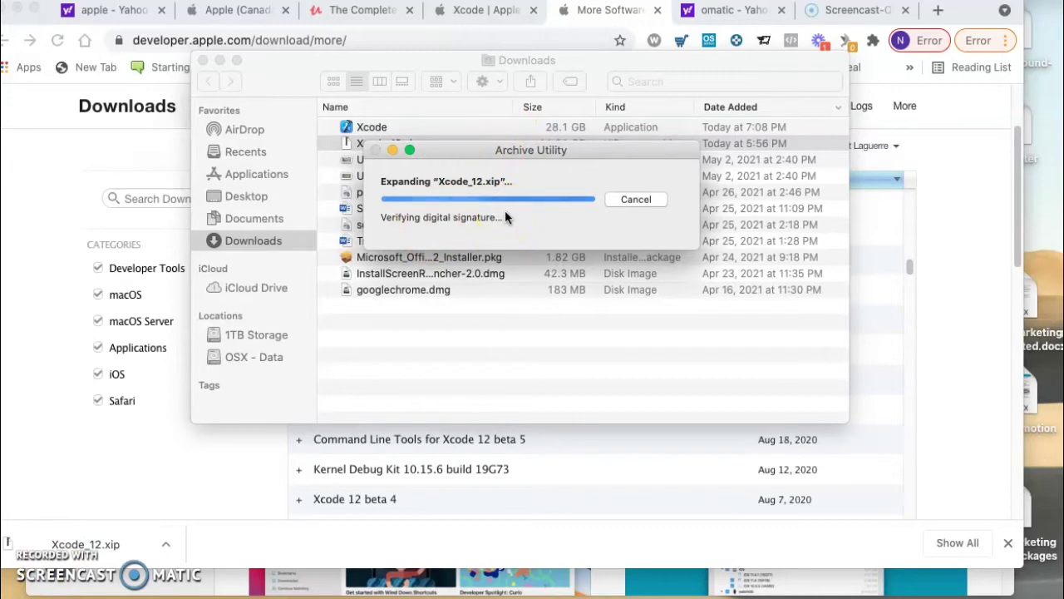
{"action": "left_click", "coordinate": [456, 453]}
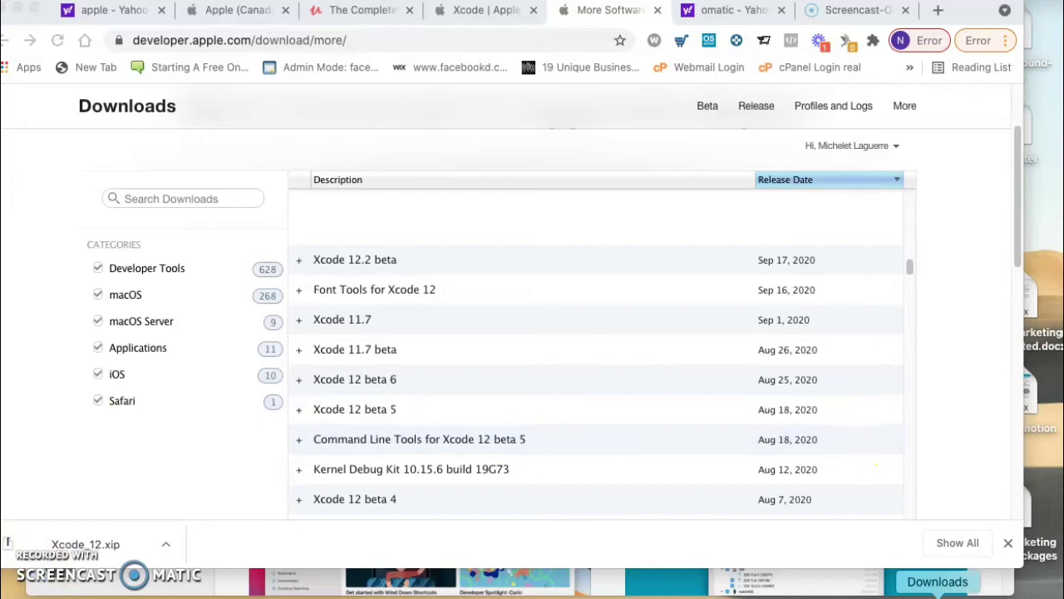
{"action": "left_click", "coordinate": [948, 582]}
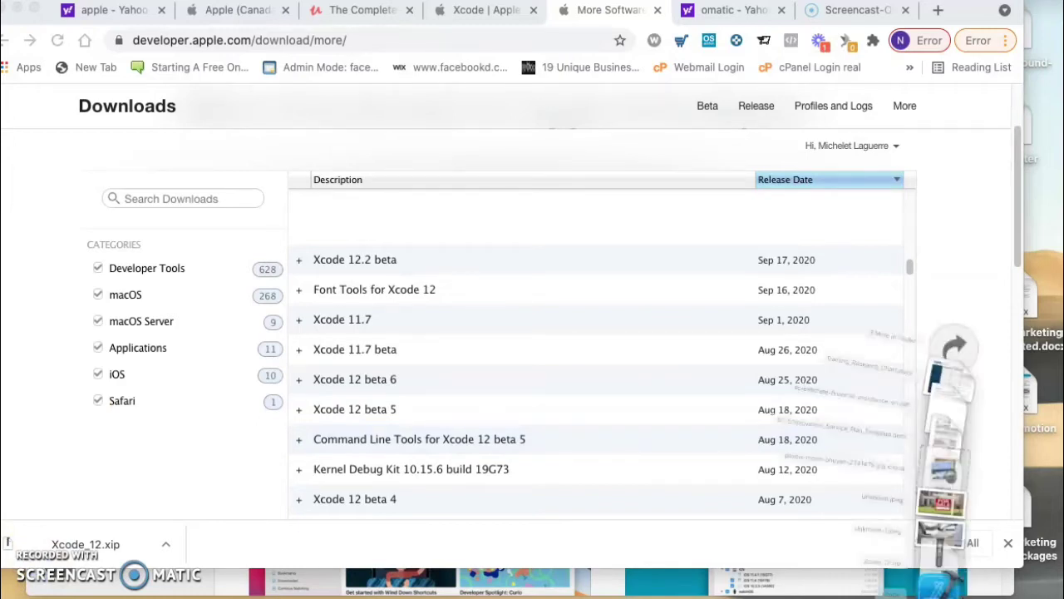
{"action": "left_click", "coordinate": [951, 563]}
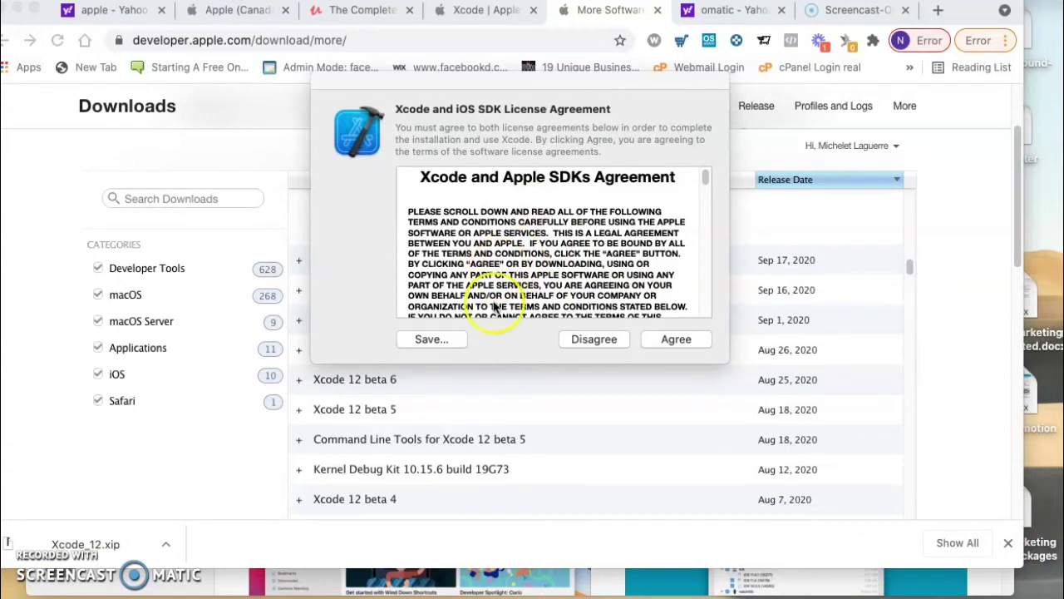
Step: Accept the Xcode and iOS SDK license agreement, entering the account password and allowing Xcode access to the Downloads folder
{"action": "left_click", "coordinate": [678, 338]}
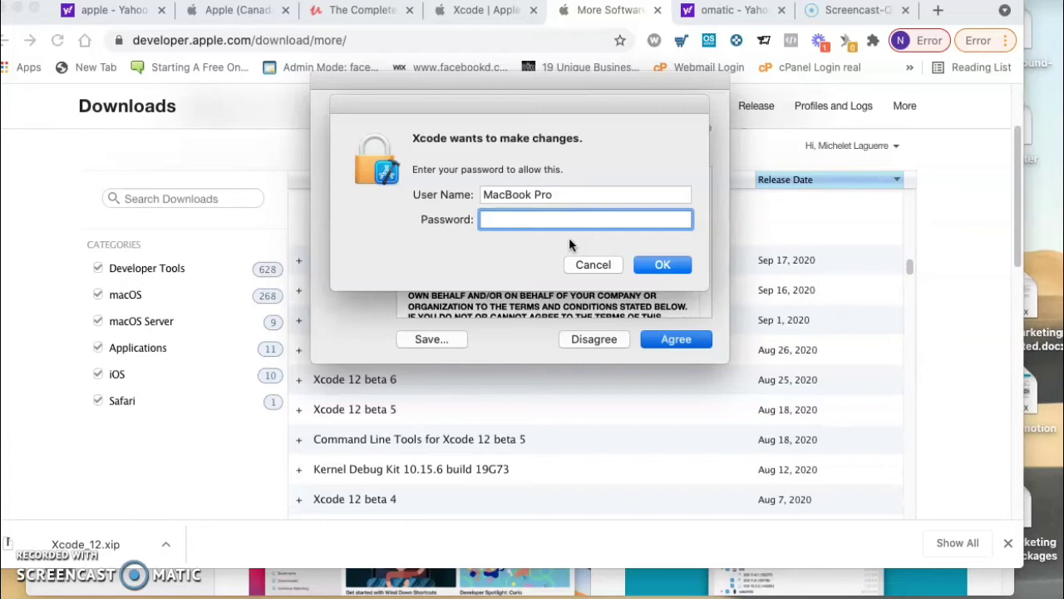
{"action": "type", "text": "••••••"}
{"action": "left_click", "coordinate": [664, 267]}
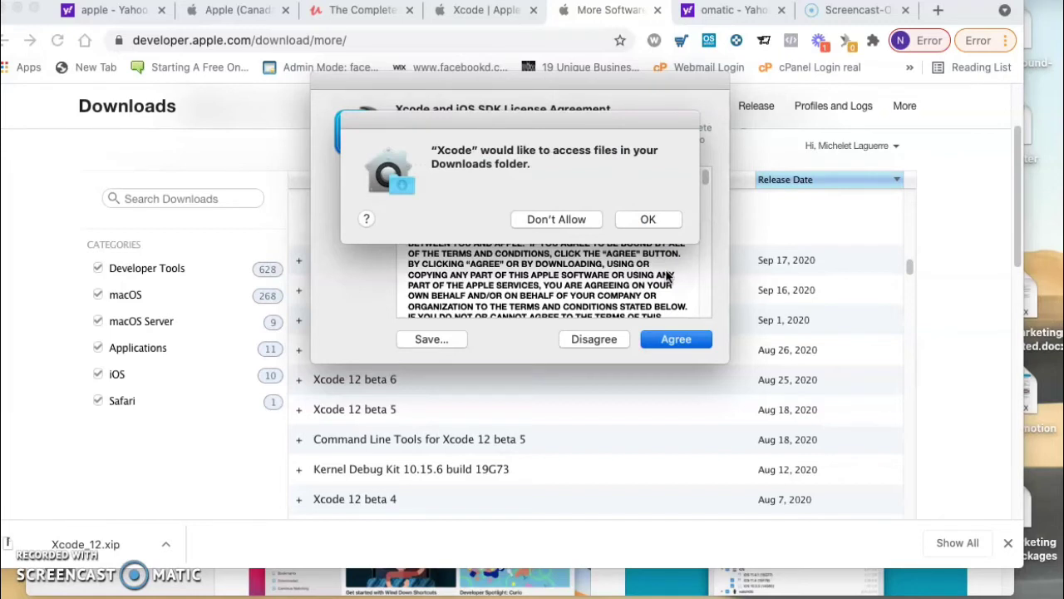
{"action": "left_click", "coordinate": [662, 225]}
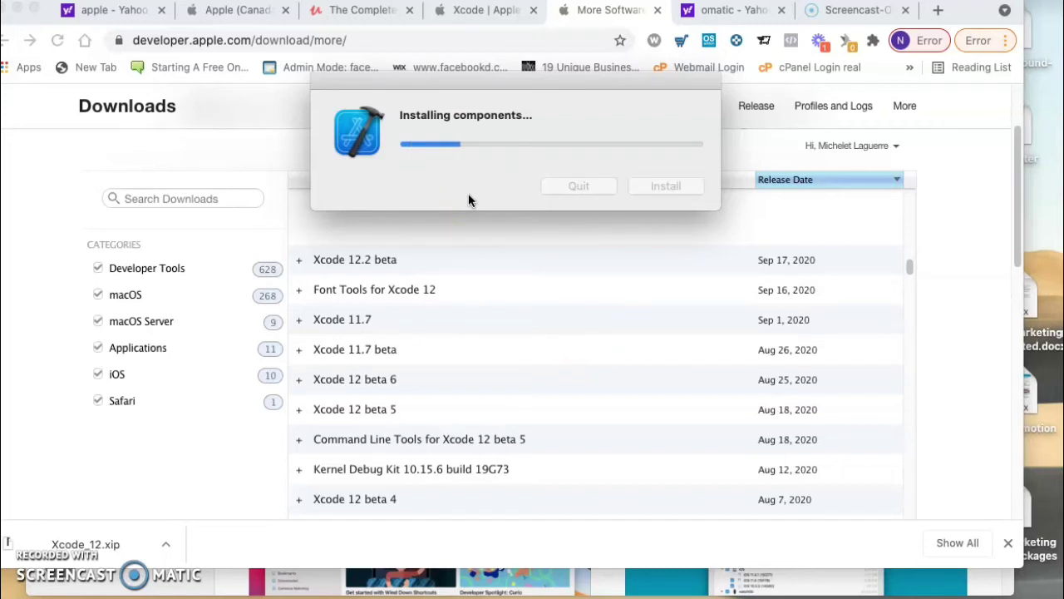
Step: Start creating a new Xcode project from the Welcome to Xcode window
{"action": "left_click", "coordinate": [427, 202]}
{"action": "left_click", "coordinate": [74, 541]}
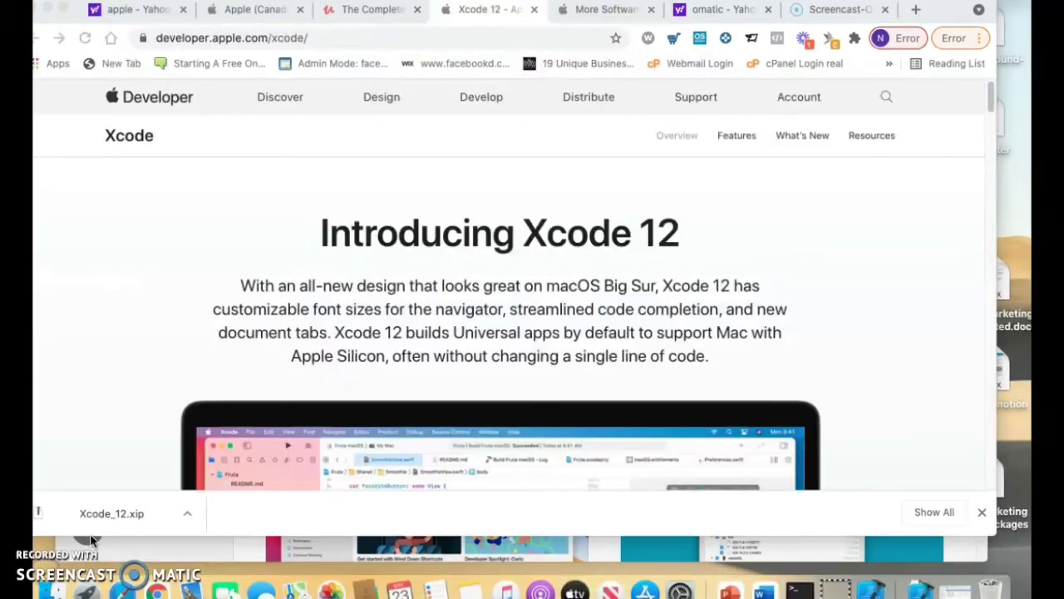
{"action": "left_click", "coordinate": [867, 393]}
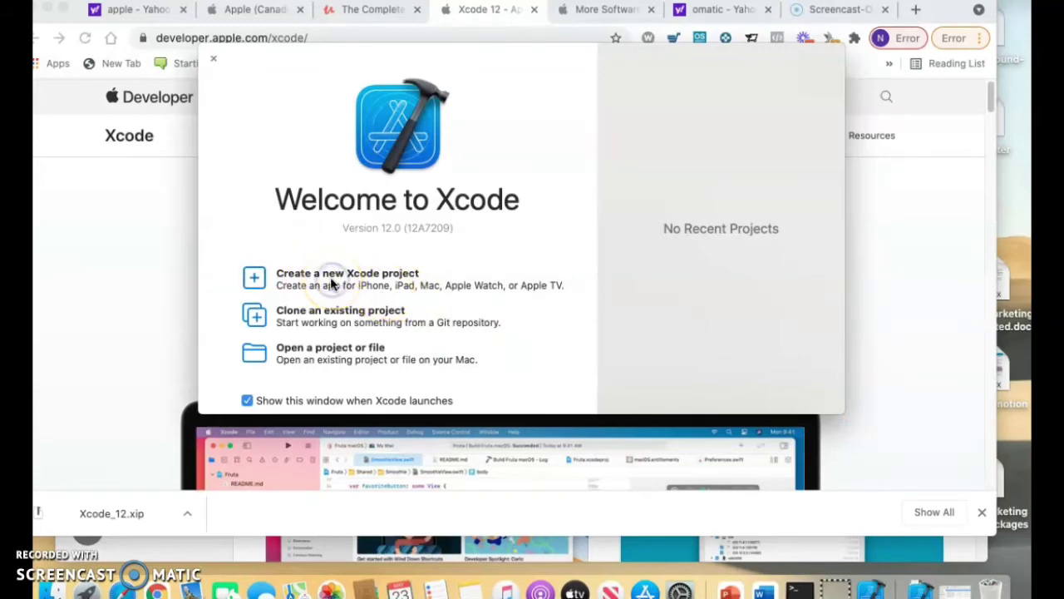
{"action": "left_click", "coordinate": [255, 280]}
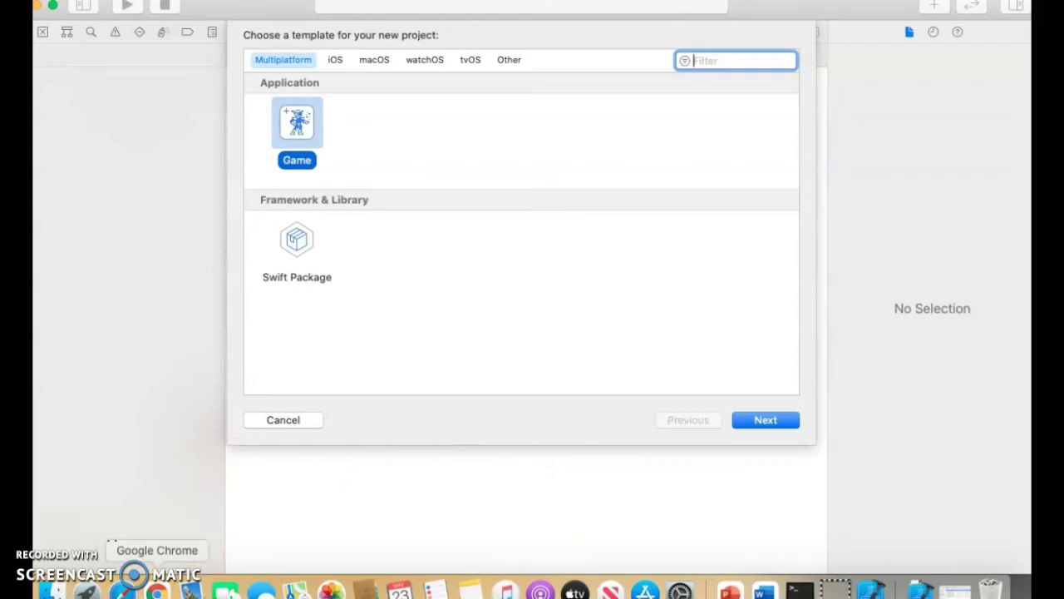
Step: Switch back to Chrome and review the developer.apple.com/download/more page and its address
{"action": "left_click", "coordinate": [156, 591]}
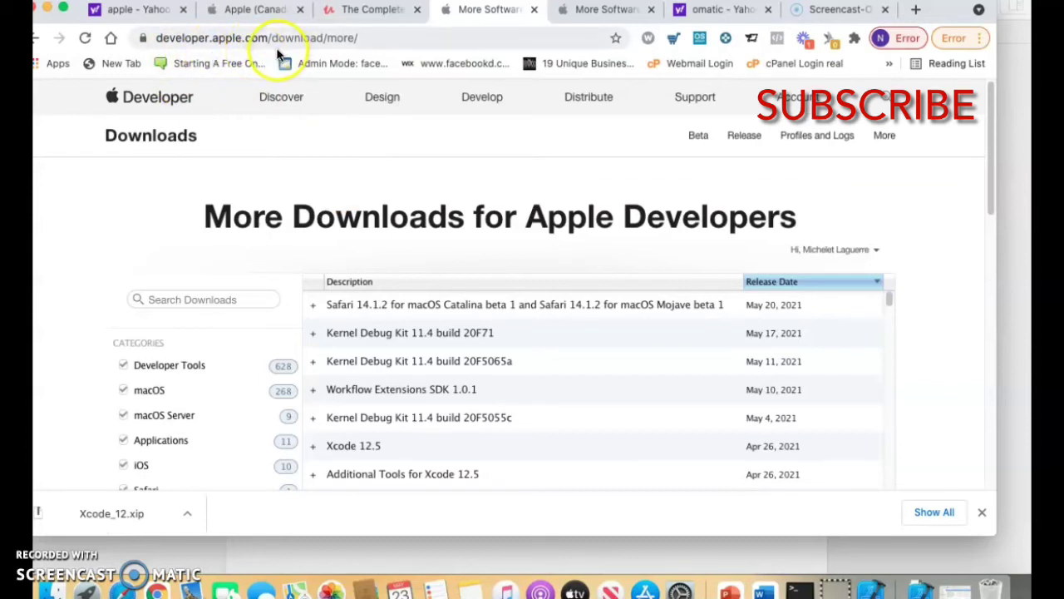
{"action": "left_click", "coordinate": [344, 35]}
{"action": "left_click", "coordinate": [540, 190]}
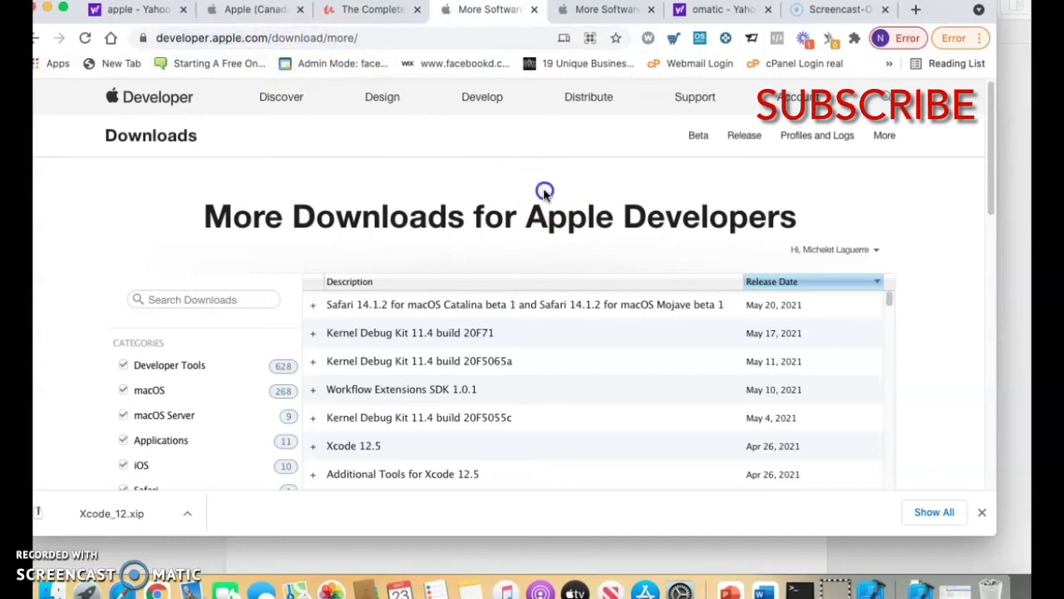
{"action": "left_click_drag", "start_coordinate": [989, 177], "coordinate": [1003, 150]}
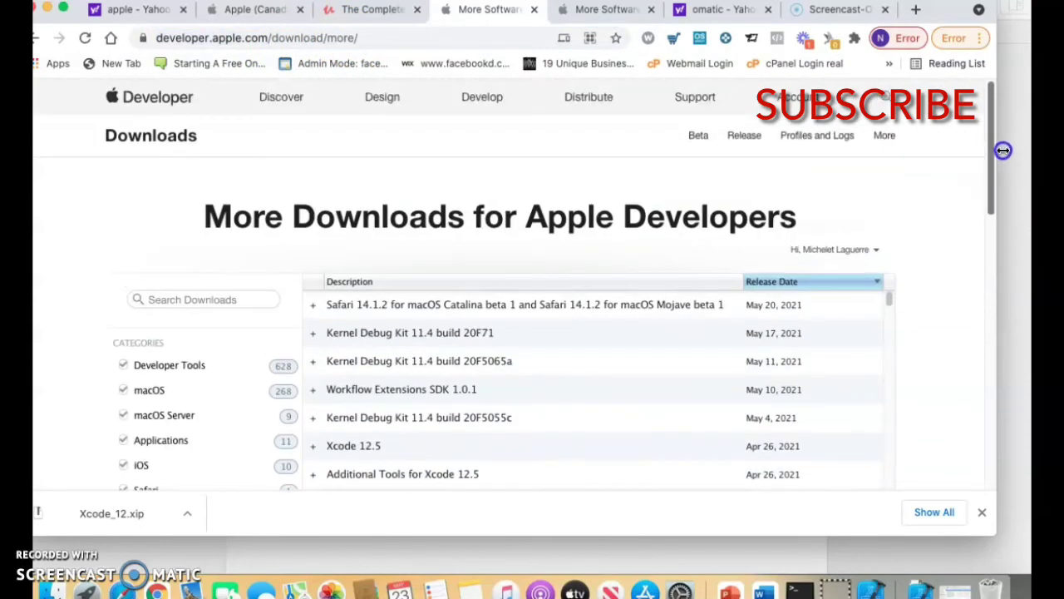
Step: Open Downloads from the Apple Developer account page and extend its address to developer.apple.com/download/more
{"action": "left_click", "coordinate": [795, 100]}
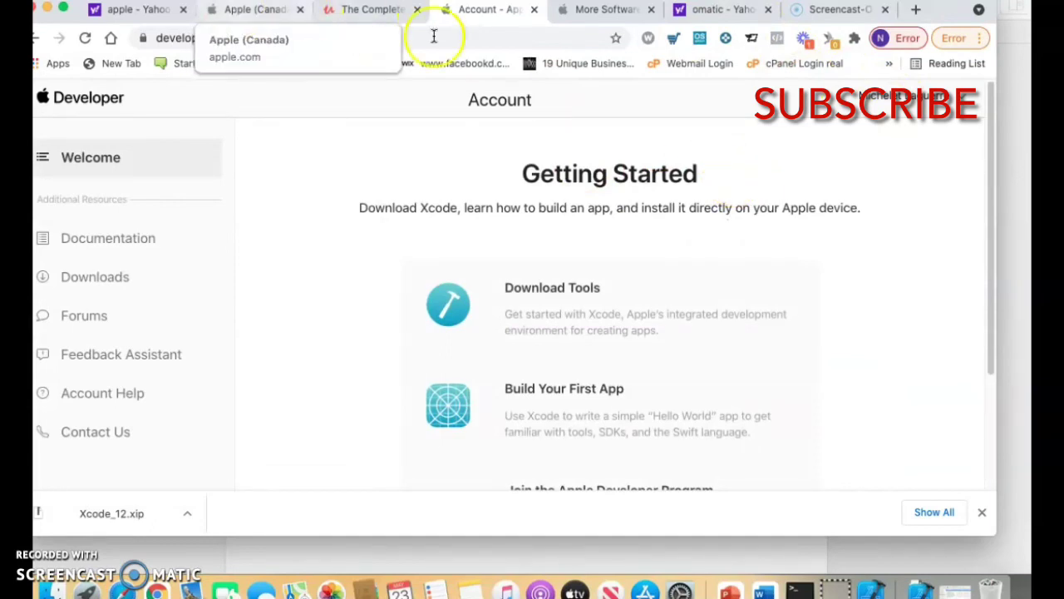
{"action": "left_click", "coordinate": [119, 279]}
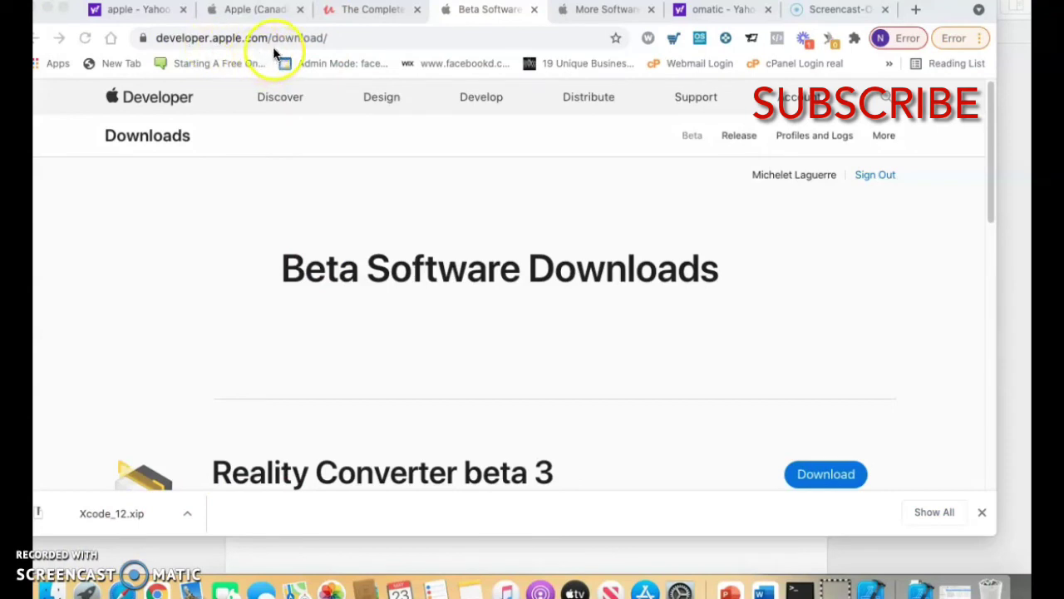
{"action": "left_click", "coordinate": [349, 39]}
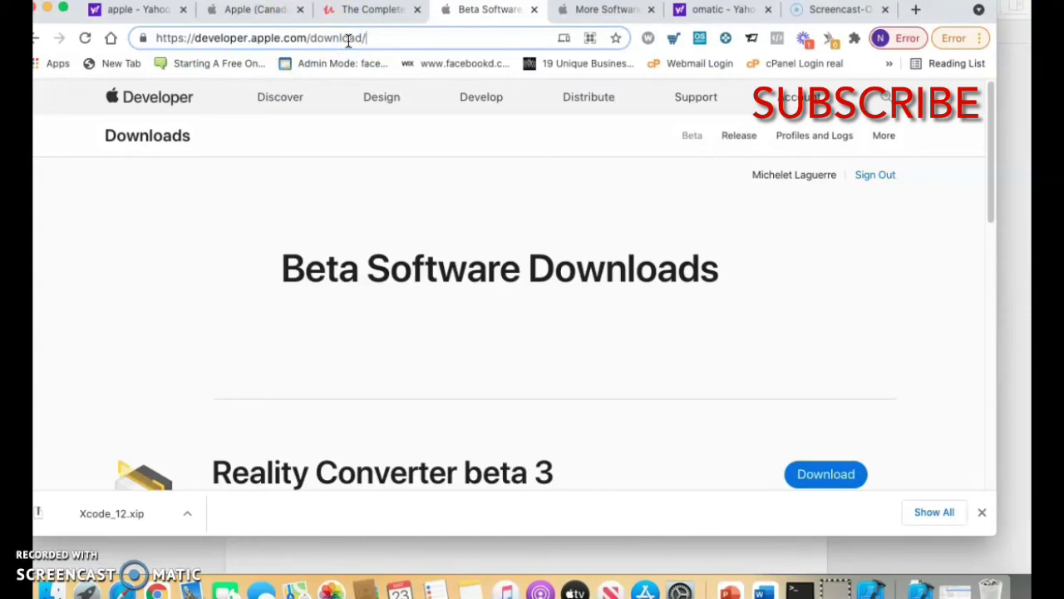
{"action": "type", "text": "more"}
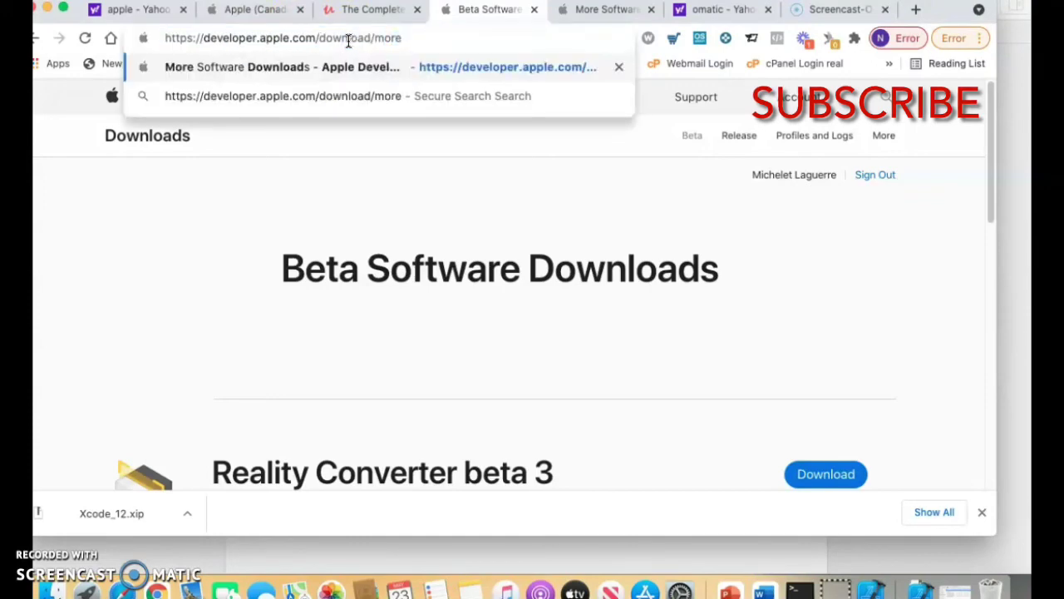
{"action": "key", "text": "Return"}
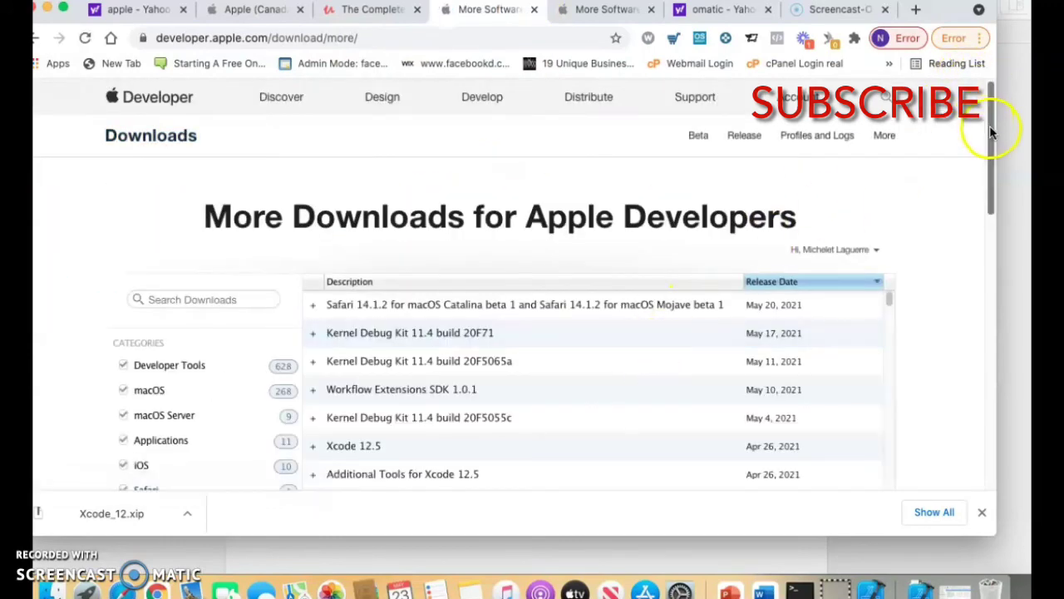
Step: Expand the Xcode 12.5 entry in the downloads list and look over the rest of the page
{"action": "left_click_drag", "start_coordinate": [990, 134], "coordinate": [994, 193]}
{"action": "left_click", "coordinate": [378, 259]}
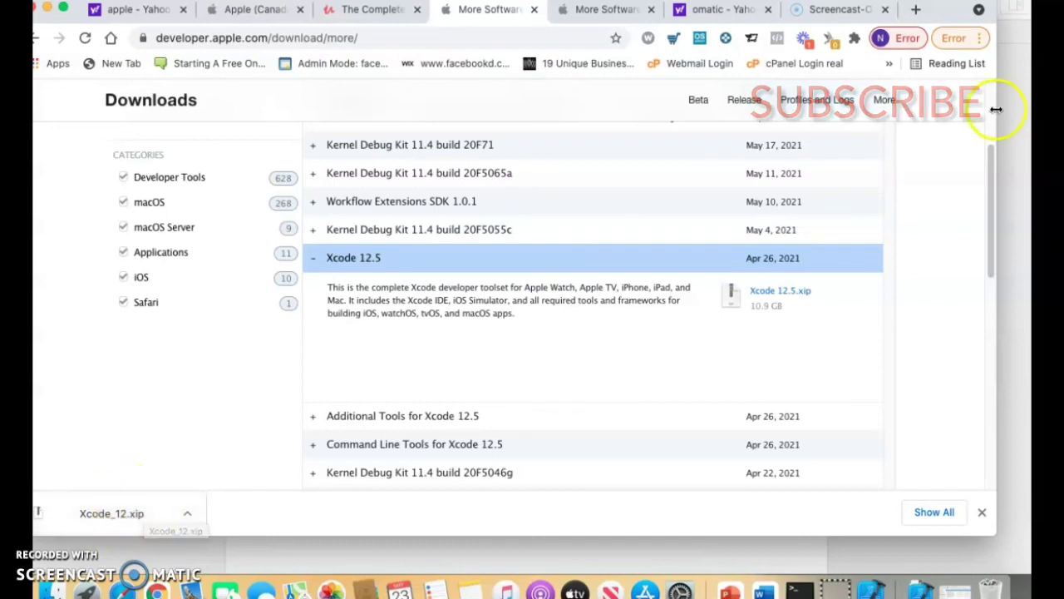
{"action": "left_click_drag", "start_coordinate": [990, 178], "coordinate": [1005, 344]}
{"action": "left_click", "coordinate": [72, 549]}
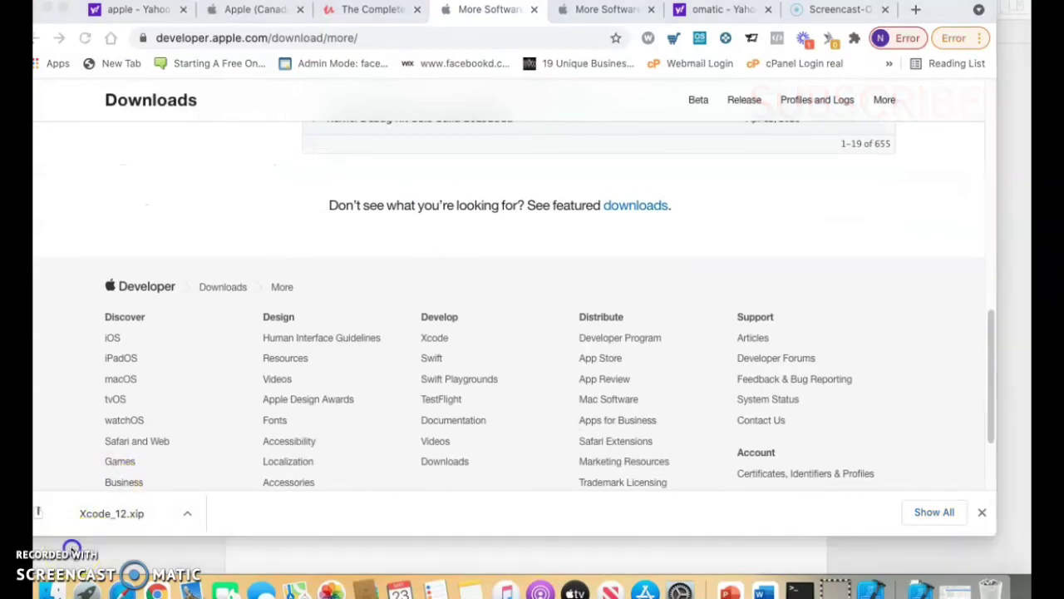